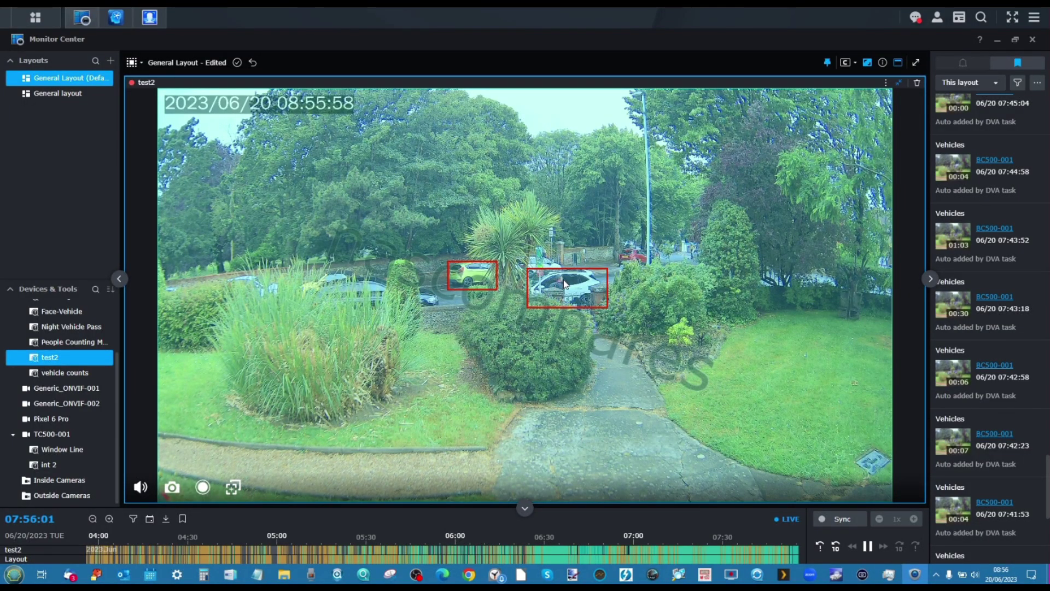
# Step: Play the 07:37:21 BC500-001 motion clip, skip ahead on its timeline, and close the player
pyautogui.scroll(15, 1039, 217)
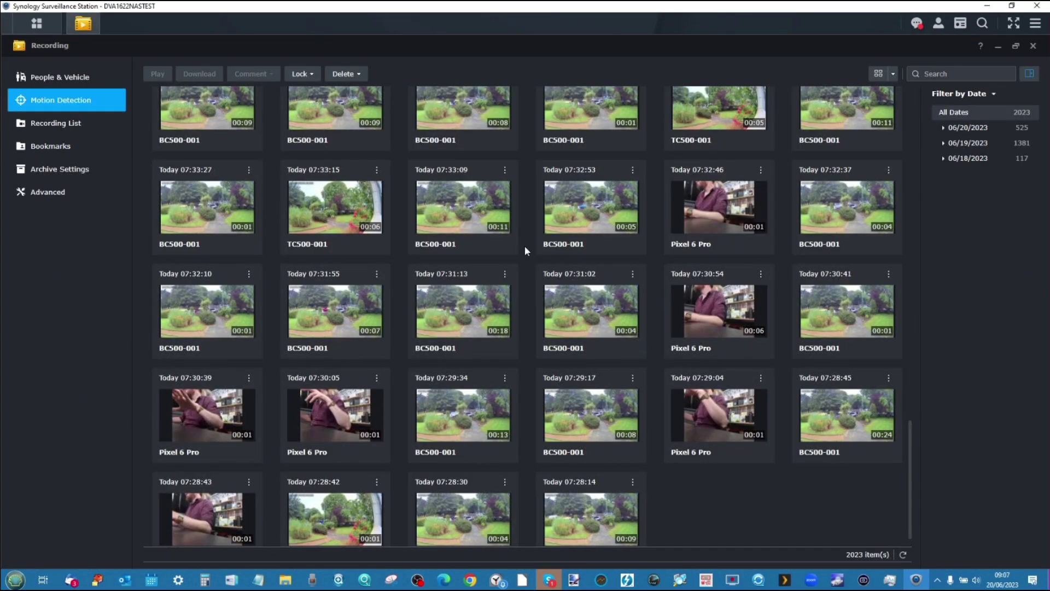
pyautogui.scroll(5, 525, 249)
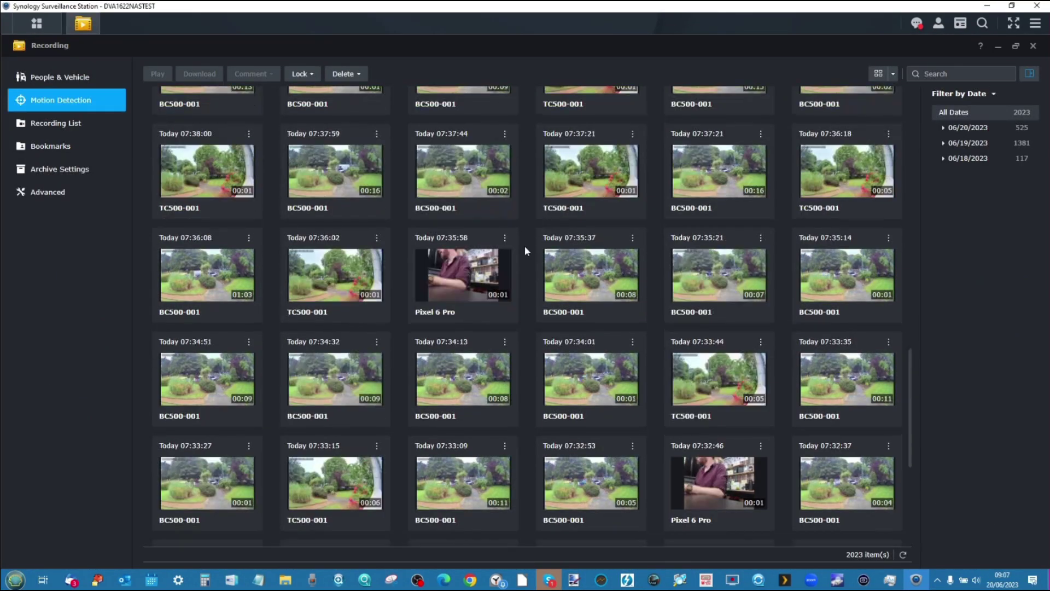
pyautogui.click(719, 172)
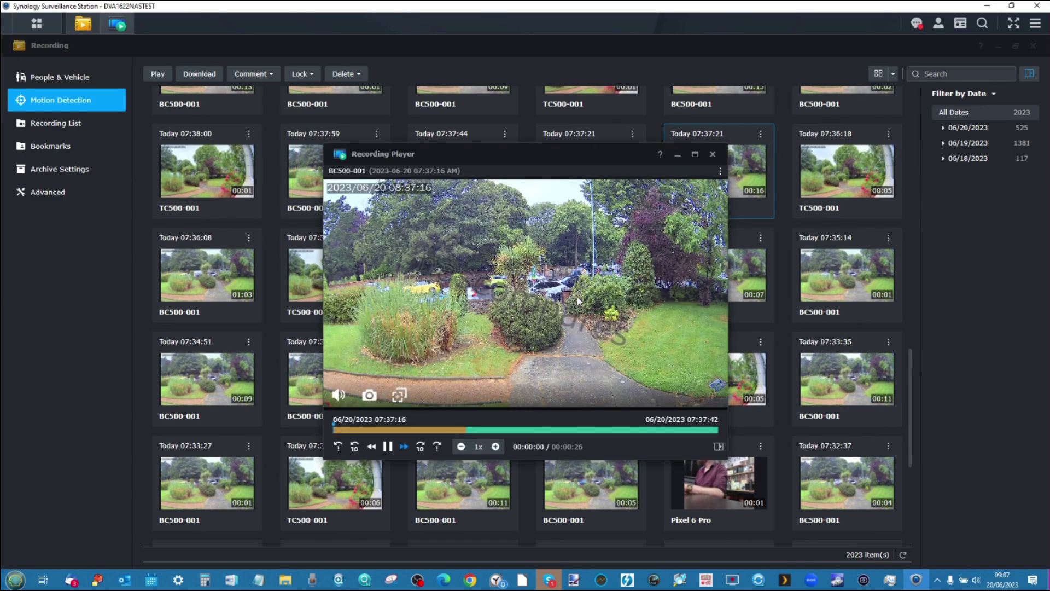
pyautogui.click(453, 429)
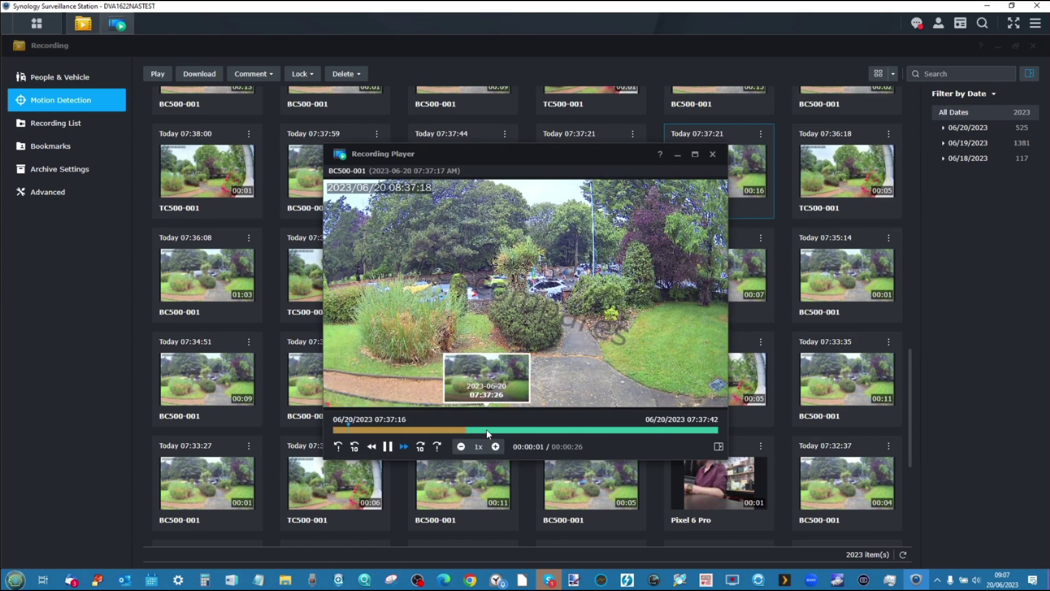
pyautogui.moveTo(632, 489)
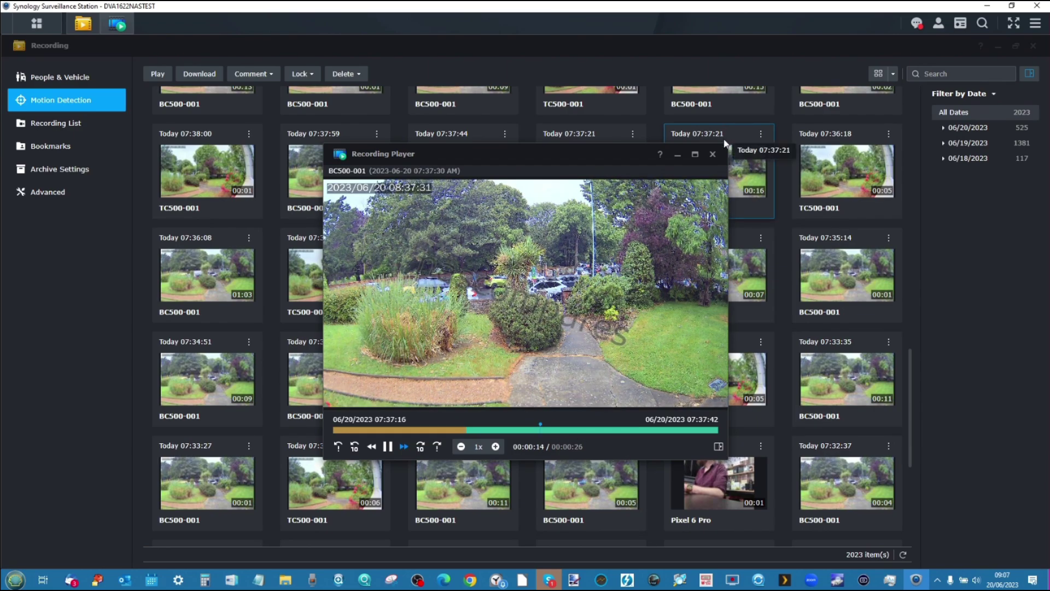
pyautogui.click(713, 154)
# Step: Bring up the People & Vehicle list of 431 detection and intrusion events
pyautogui.click(82, 77)
pyautogui.scroll(5, 246, 269)
pyautogui.scroll(5, 264, 272)
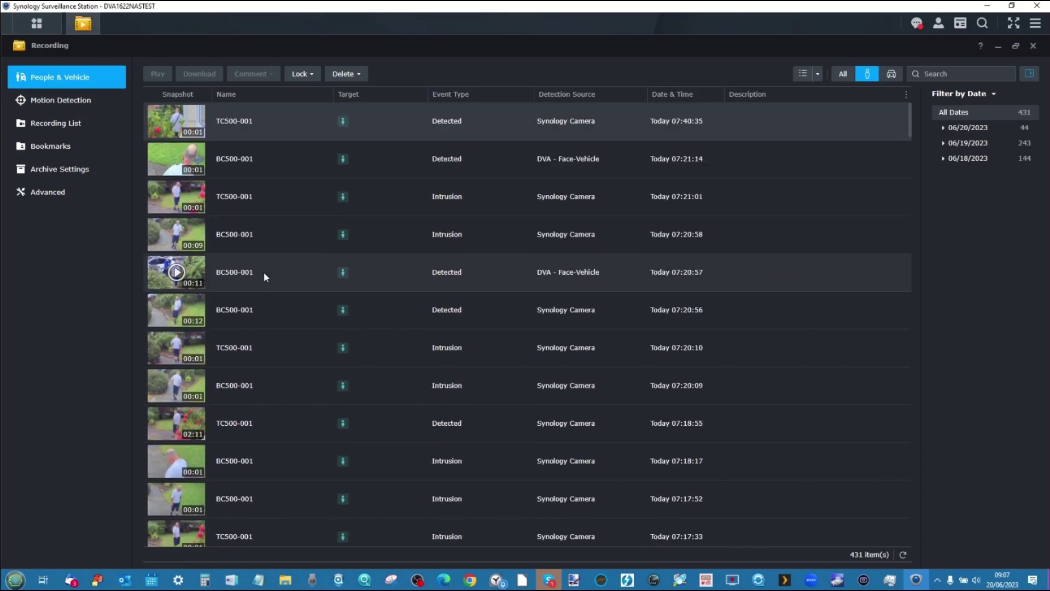
# Step: Play a BC500-001 people detection clip from the People & Vehicle list
pyautogui.scroll(-6, 295, 295)
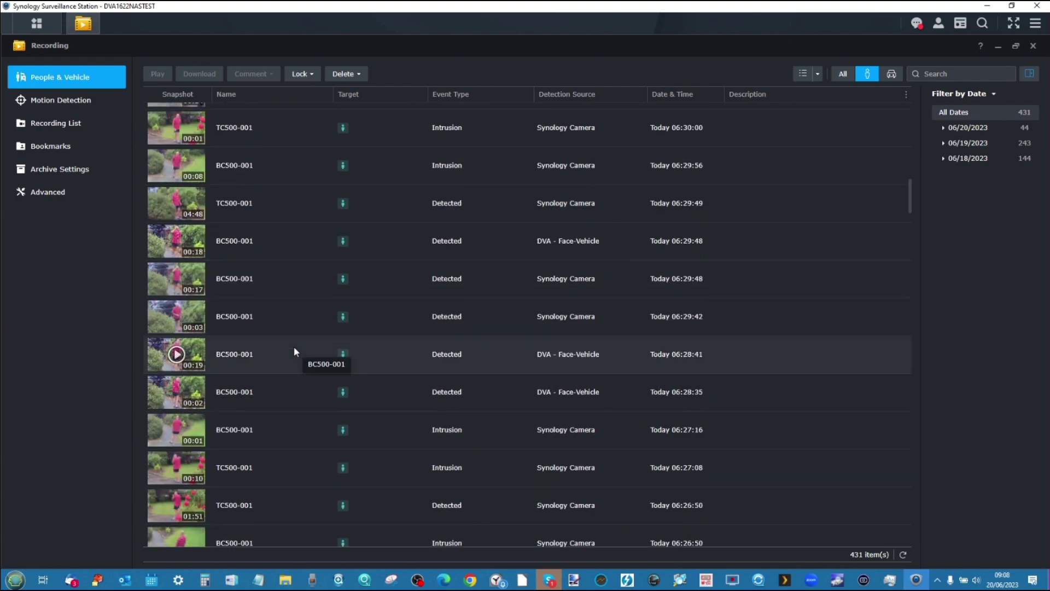
pyautogui.scroll(3, 231, 292)
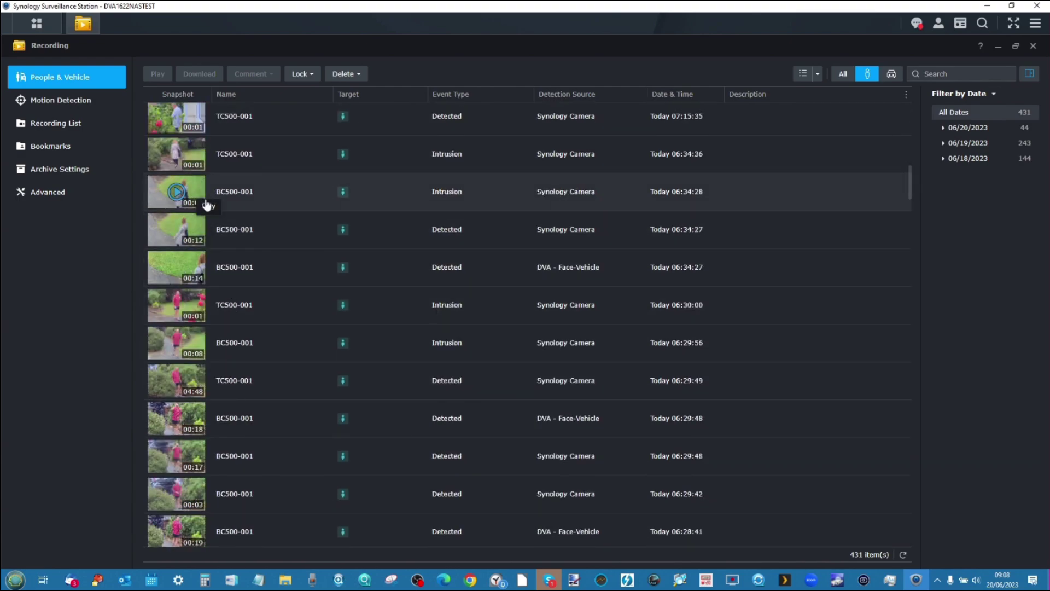
pyautogui.click(173, 225)
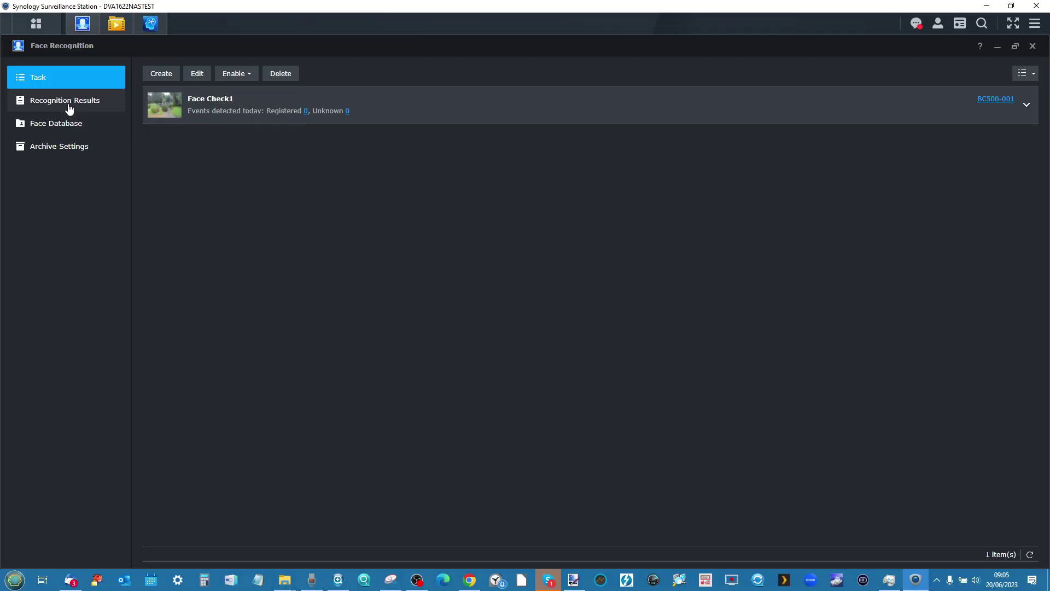
# Step: Review the 17 face recognition results and Access Report, then show the Face Database
pyautogui.click(70, 101)
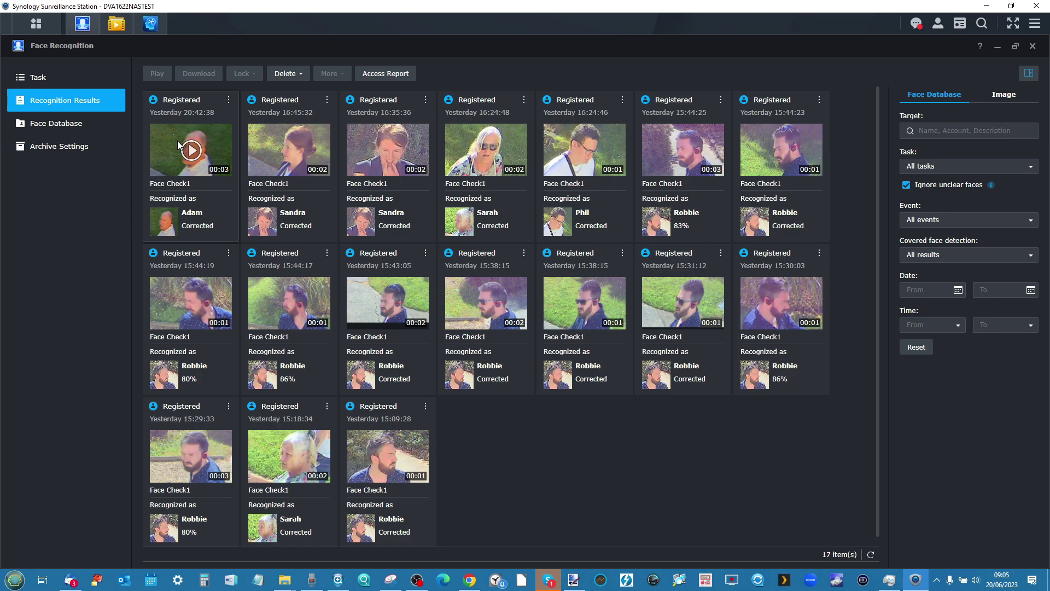
pyautogui.click(382, 79)
pyautogui.click(45, 125)
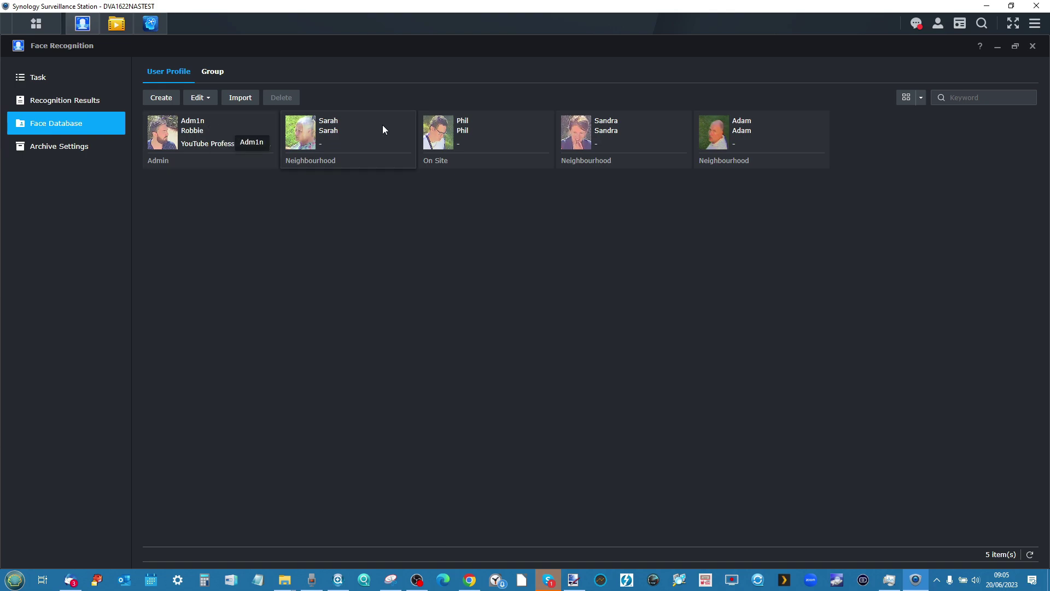
# Step: Start and cancel a new face profile, then check Recognition Results and the Group tab
pyautogui.click(160, 98)
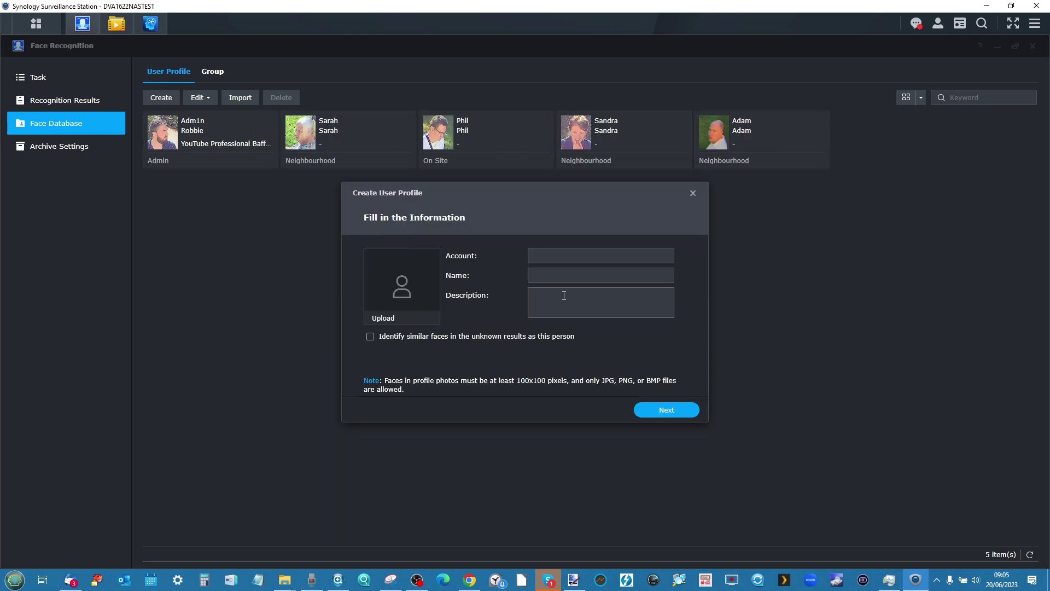
pyautogui.click(692, 194)
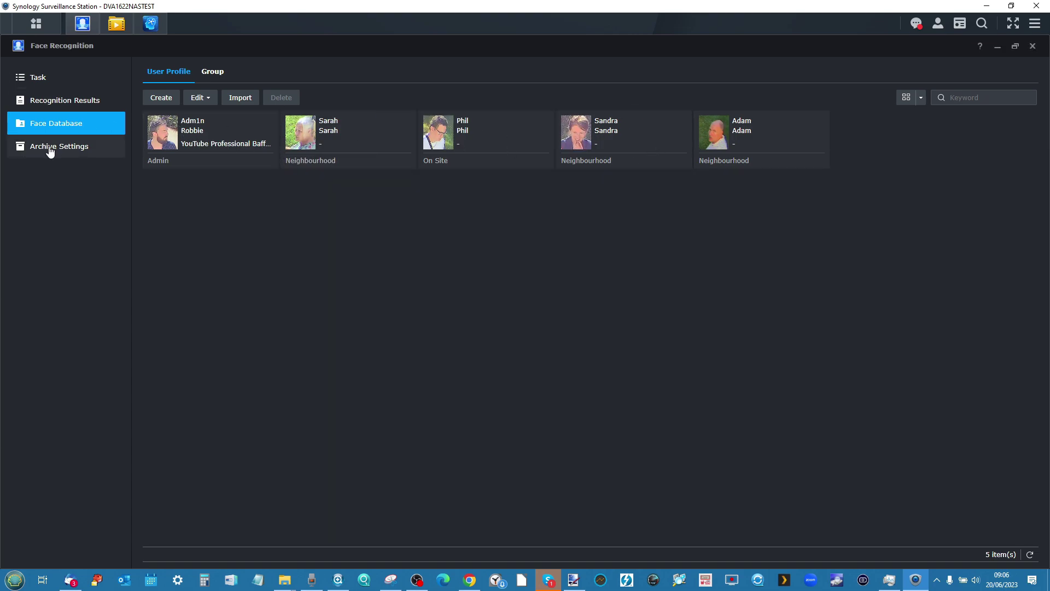
pyautogui.click(70, 100)
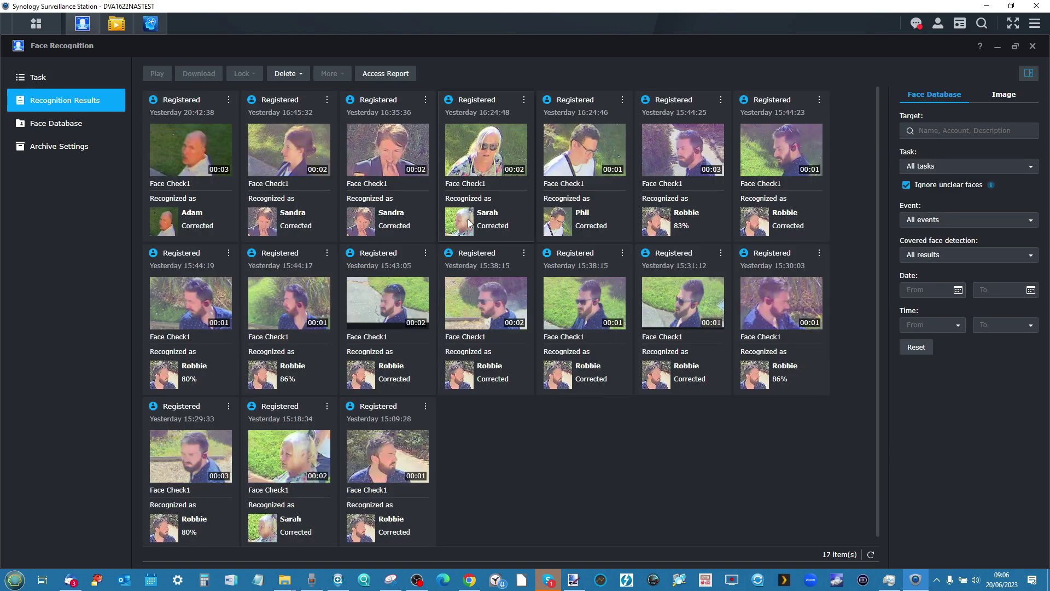
pyautogui.click(65, 123)
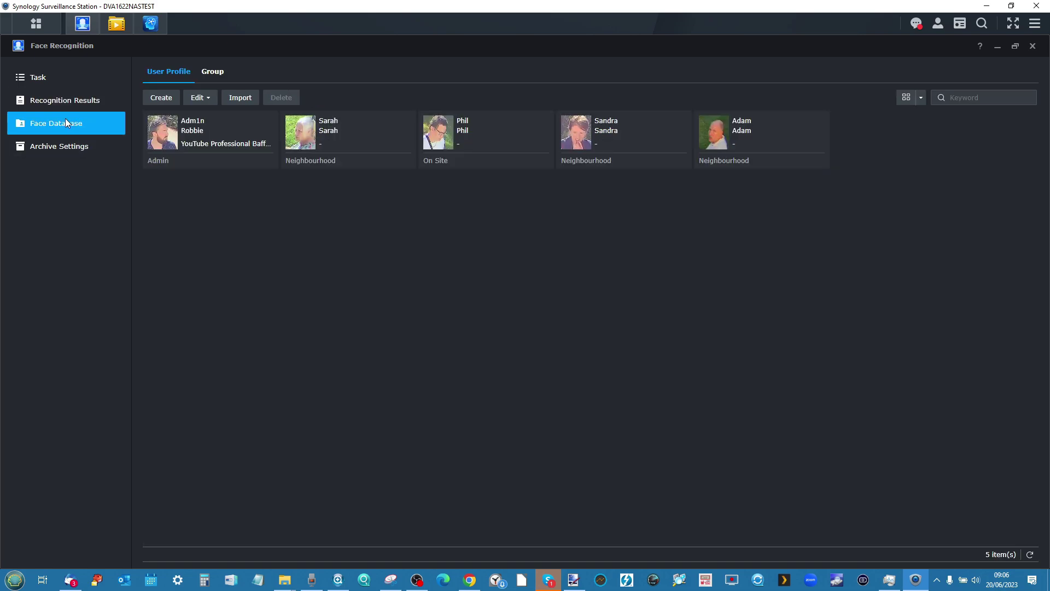
pyautogui.click(215, 72)
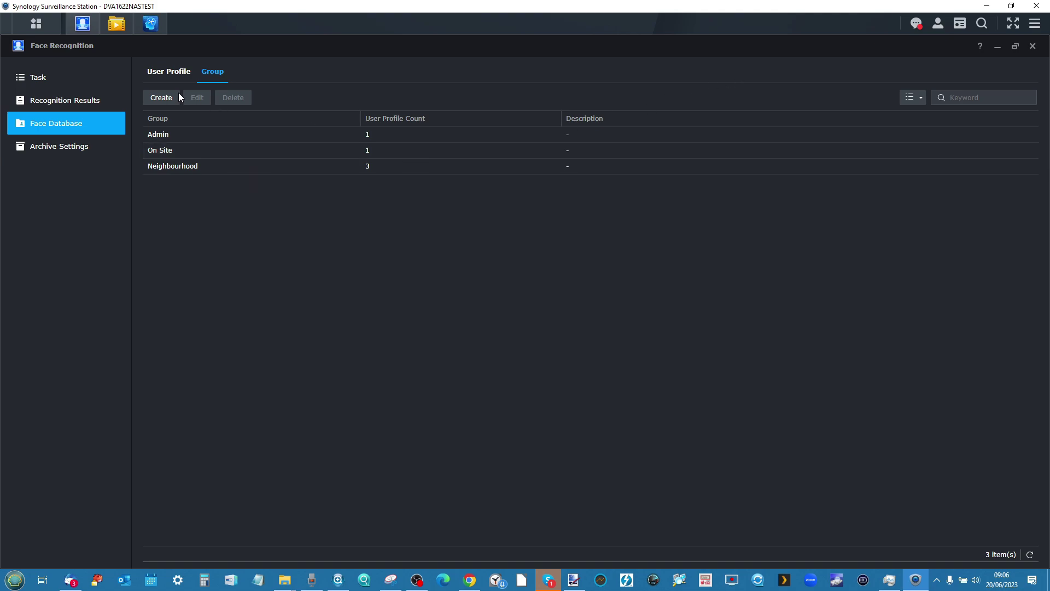
pyautogui.click(170, 73)
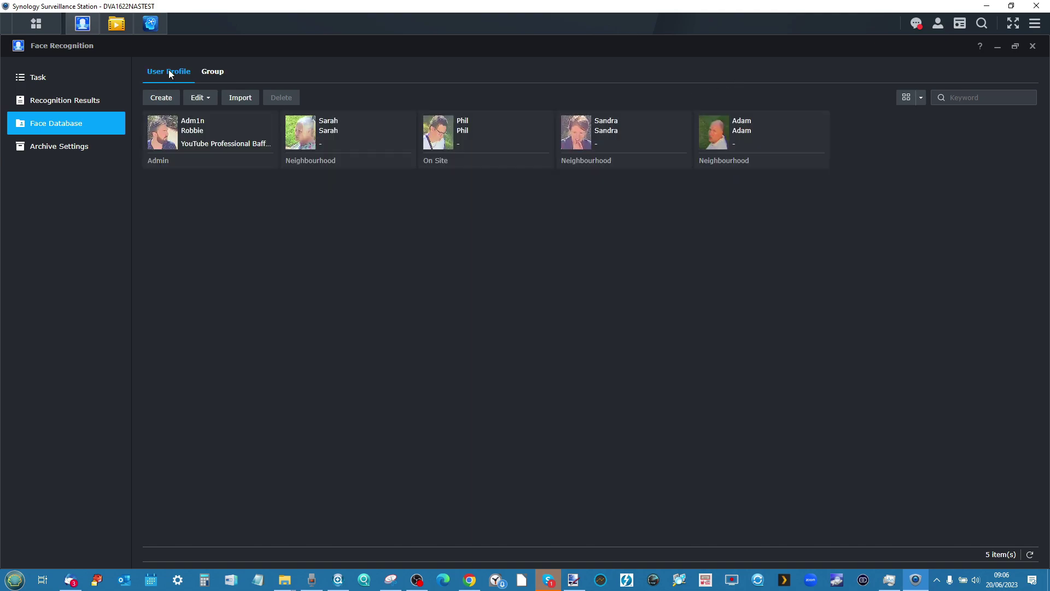
# Step: Inspect a Neighbourhood member's profile and group membership, closing it without saving
pyautogui.click(207, 103)
pyautogui.doubleClick(290, 143)
pyautogui.click(414, 222)
pyautogui.click(372, 221)
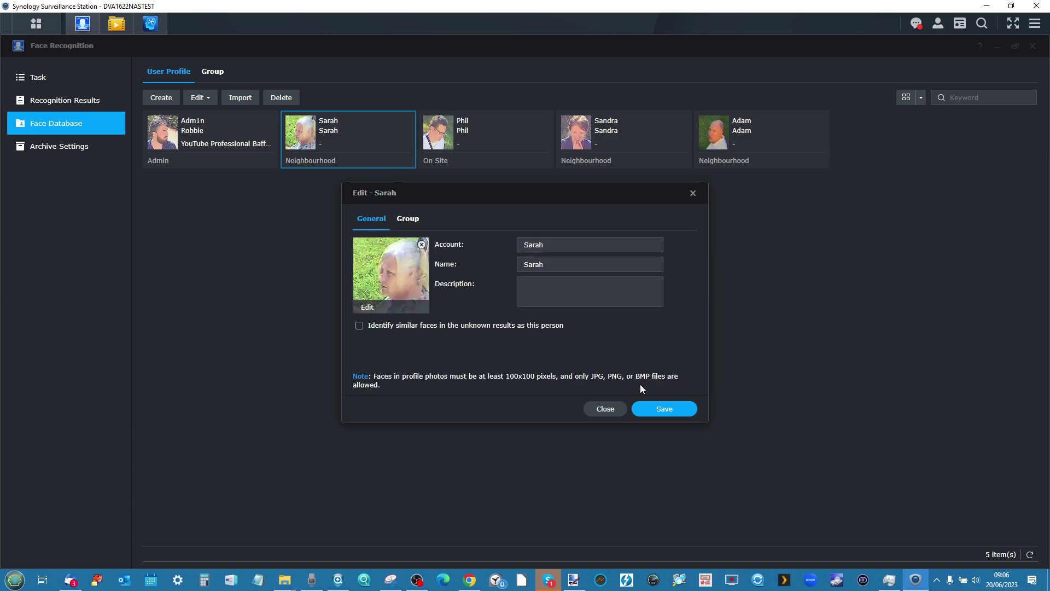
pyautogui.click(605, 409)
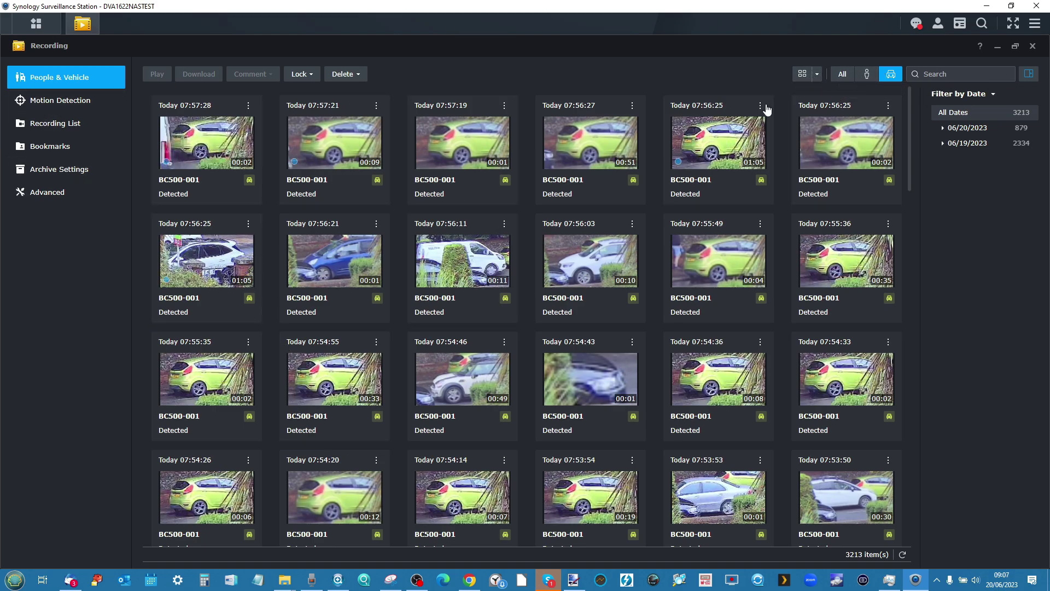
# Step: Move through Motion Detection and Recording List, then filter People & Vehicle to people only
pyautogui.click(64, 103)
pyautogui.click(66, 133)
pyautogui.click(57, 99)
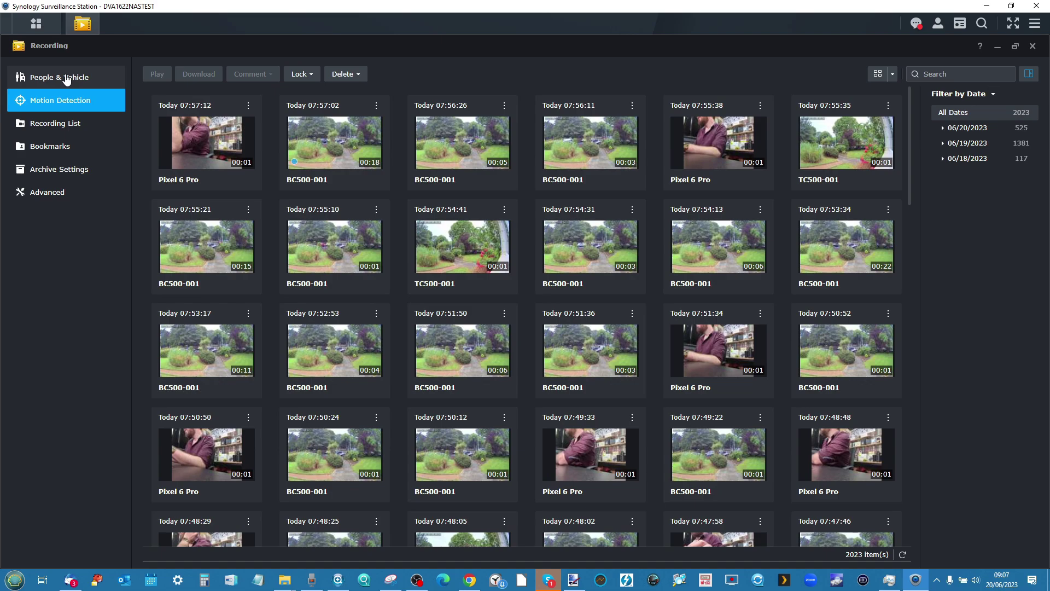
pyautogui.click(67, 80)
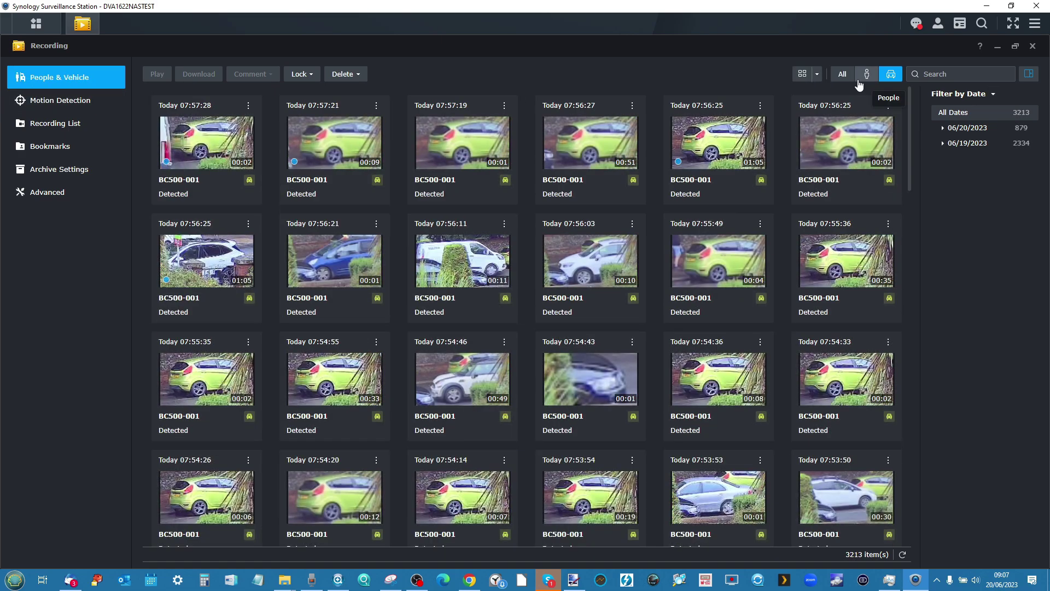
pyautogui.scroll(-5, 667, 206)
pyautogui.scroll(5, 664, 186)
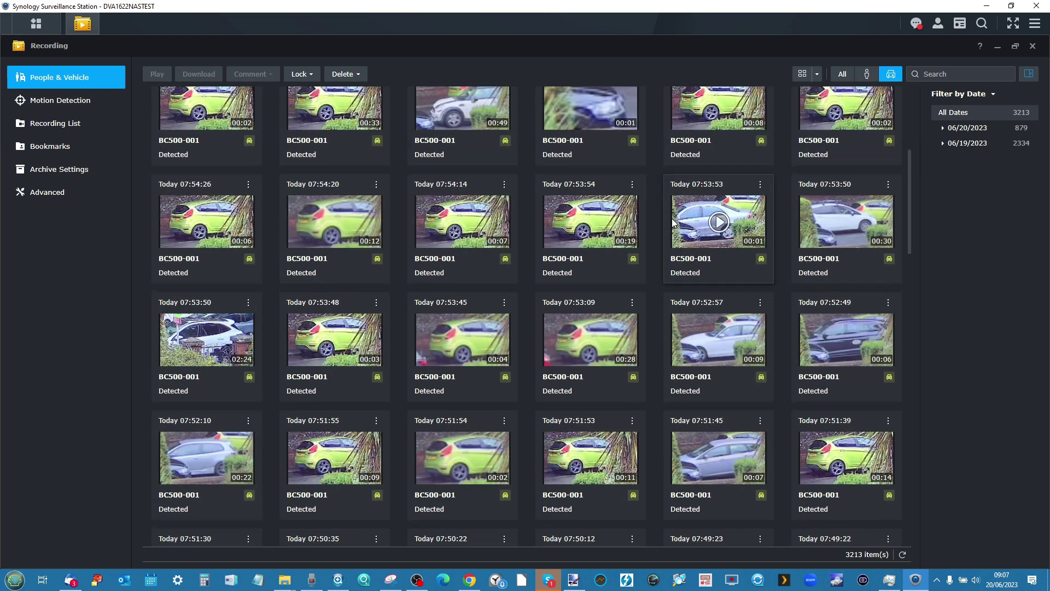
pyautogui.click(864, 77)
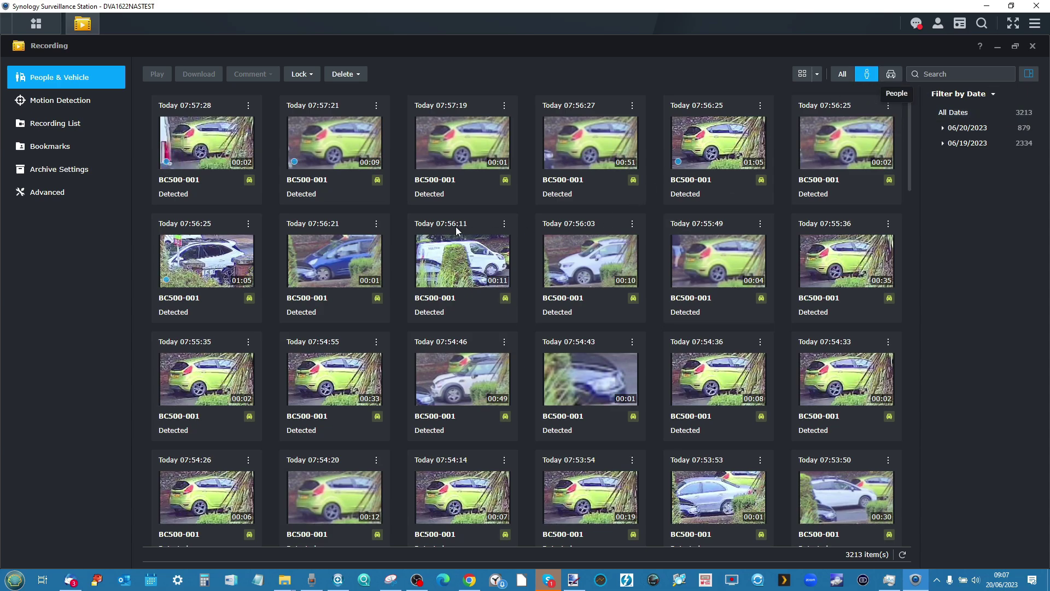
# Step: Return to the People & Vehicle detections and display them in List view
pyautogui.click(62, 123)
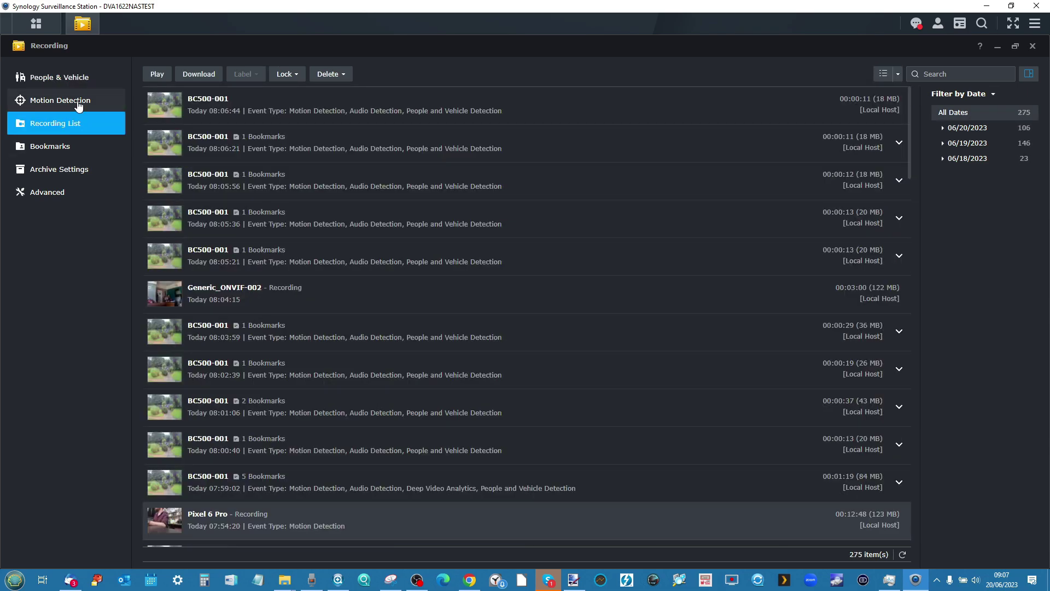
pyautogui.click(79, 103)
pyautogui.scroll(-1, 372, 274)
pyautogui.scroll(1, 394, 279)
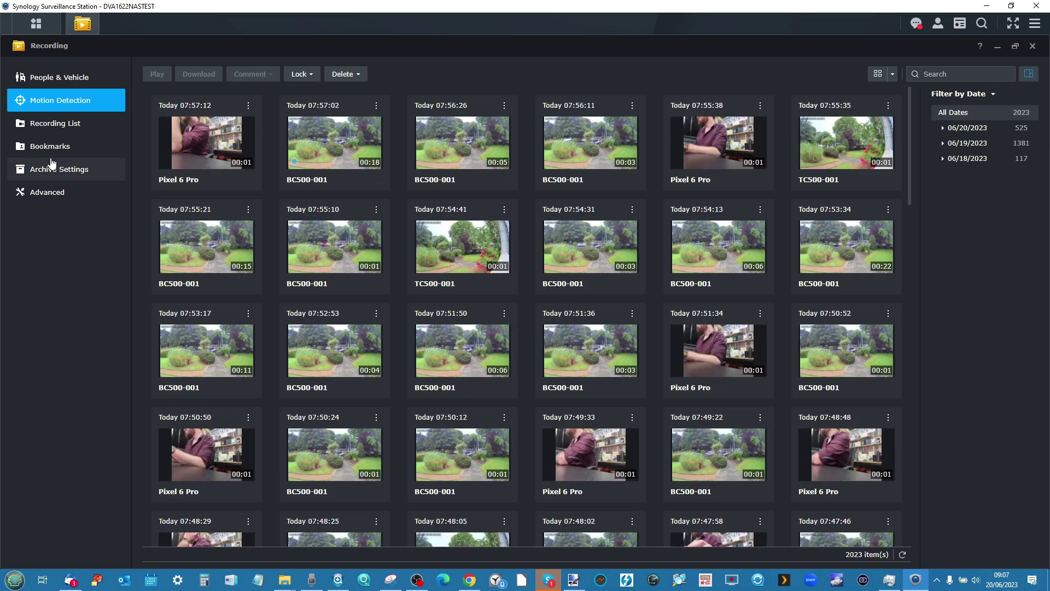
pyautogui.click(76, 88)
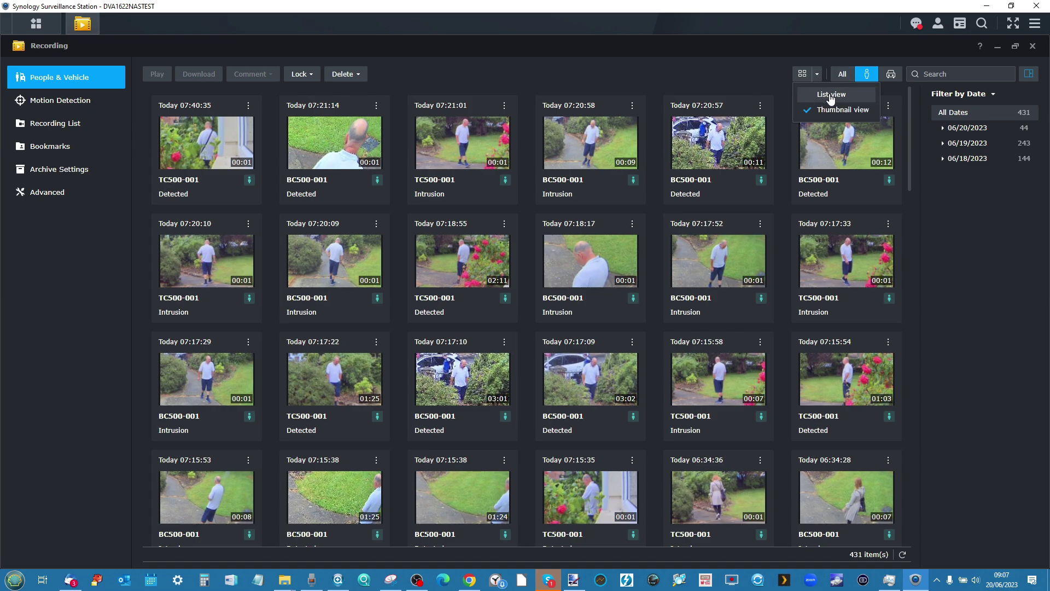
pyautogui.click(831, 95)
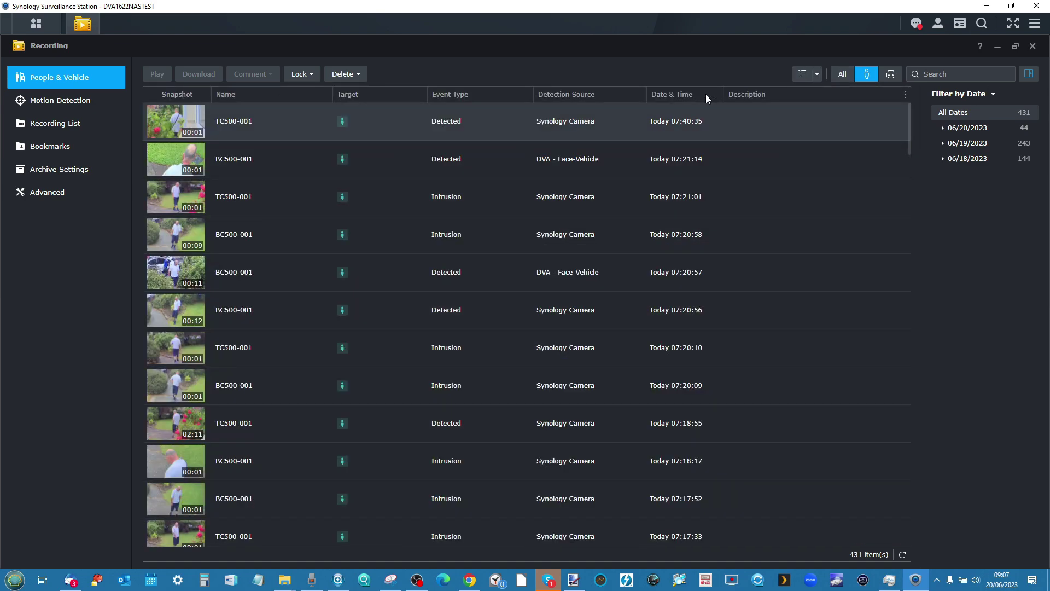